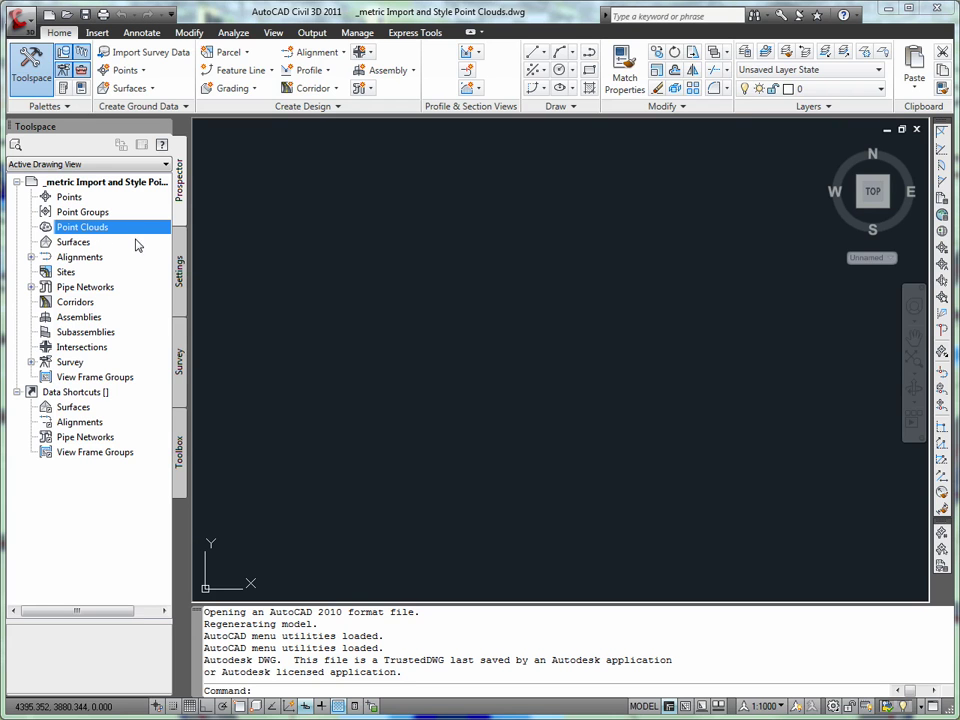
# Start a new point cloud from Prospector and name it 'Bridge Scan'
pyautogui.rightClick(134, 228)
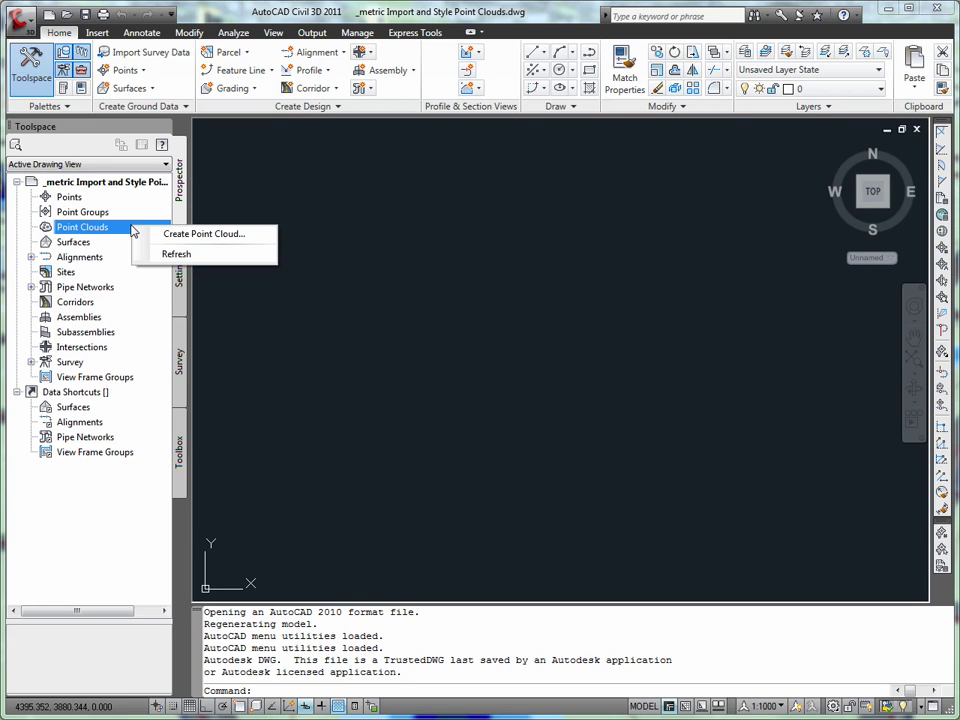
pyautogui.click(264, 238)
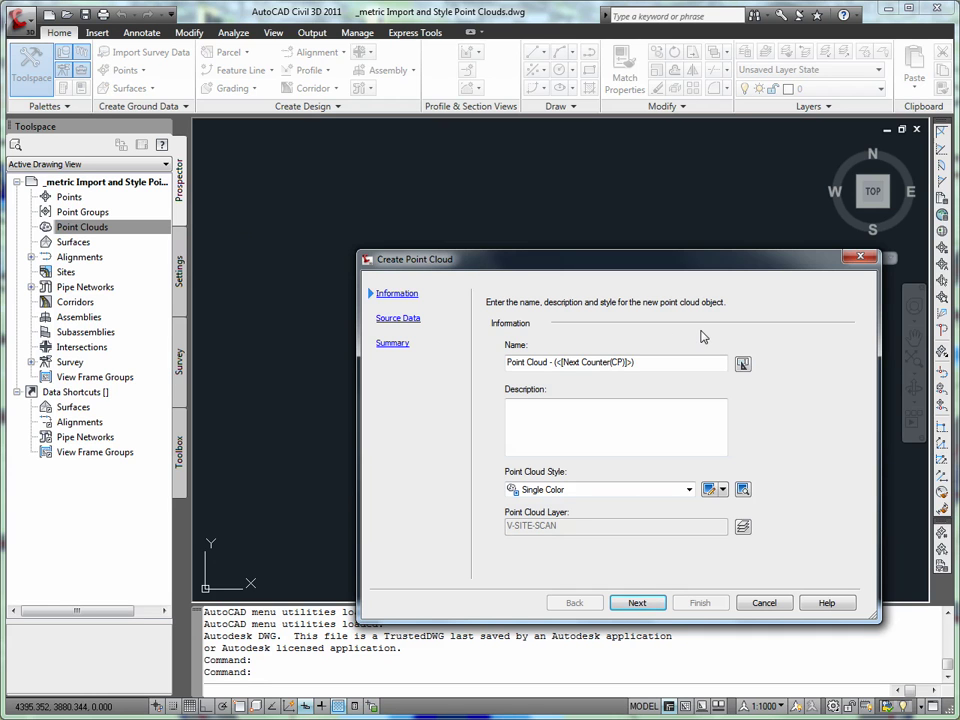
pyautogui.moveTo(671, 362); pyautogui.dragTo(490, 378)
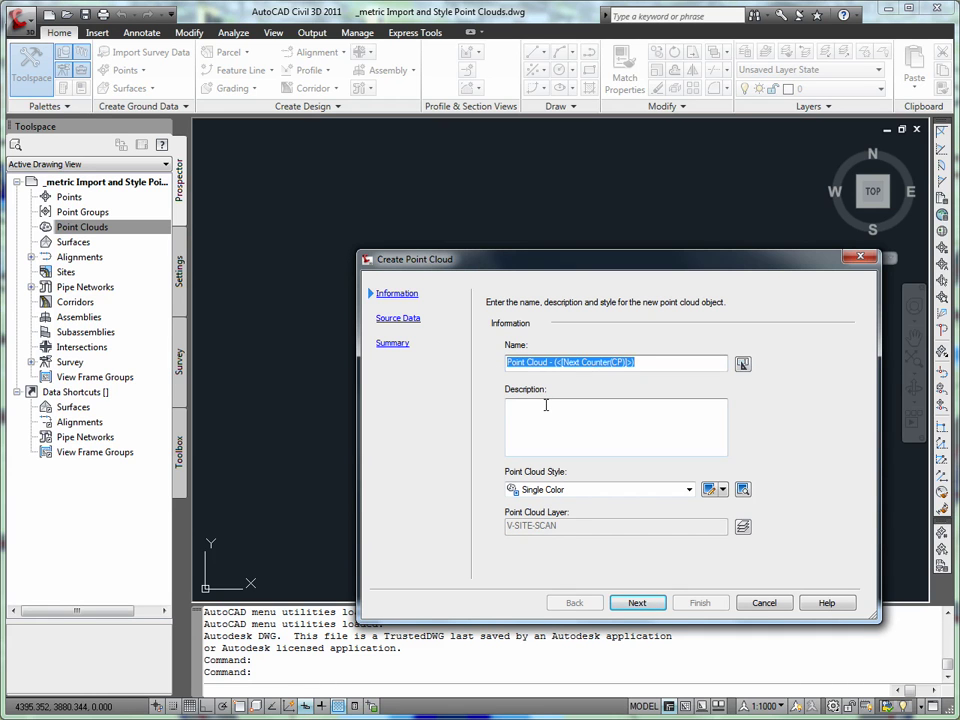
pyautogui.write('Bridge Scane')
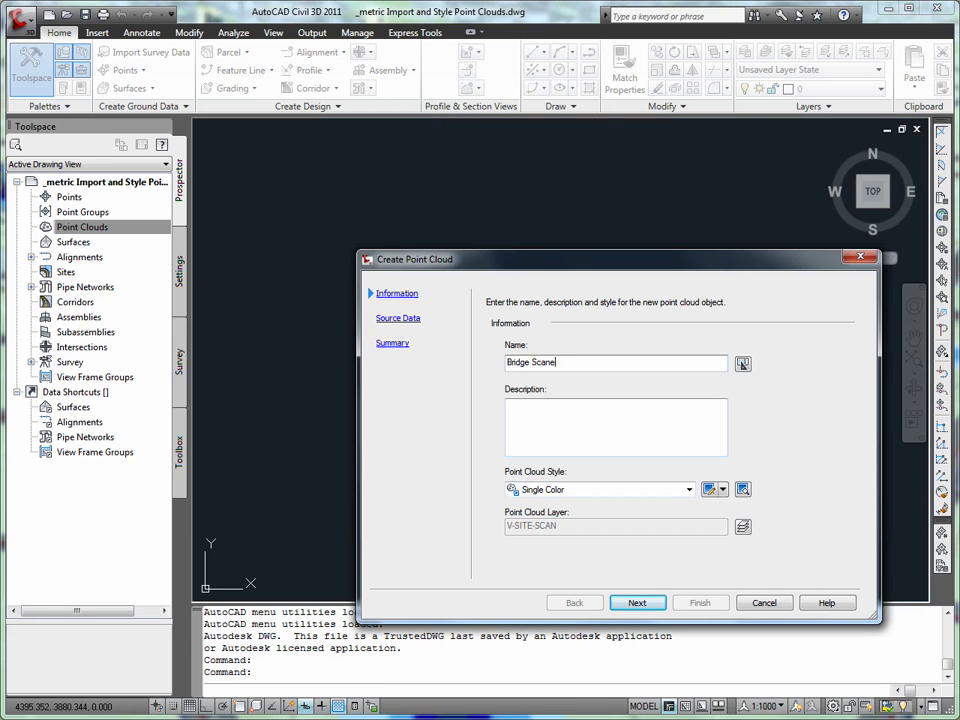
pyautogui.press('BackSpace')
# Choose to use an existing point cloud database and browse for its file
pyautogui.click(633, 604)
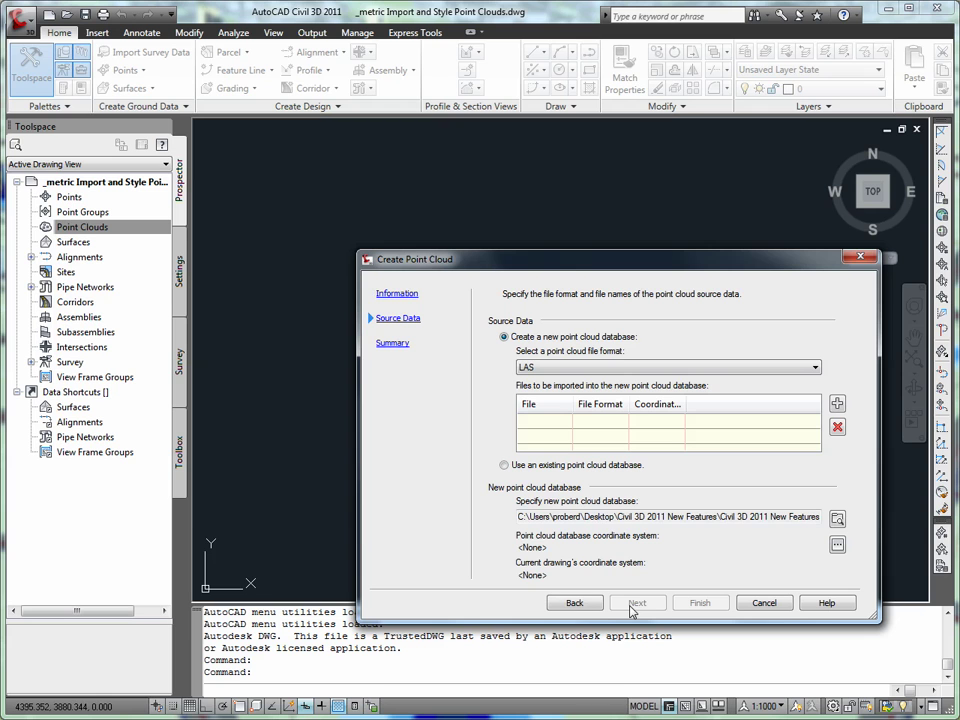
pyautogui.click(504, 467)
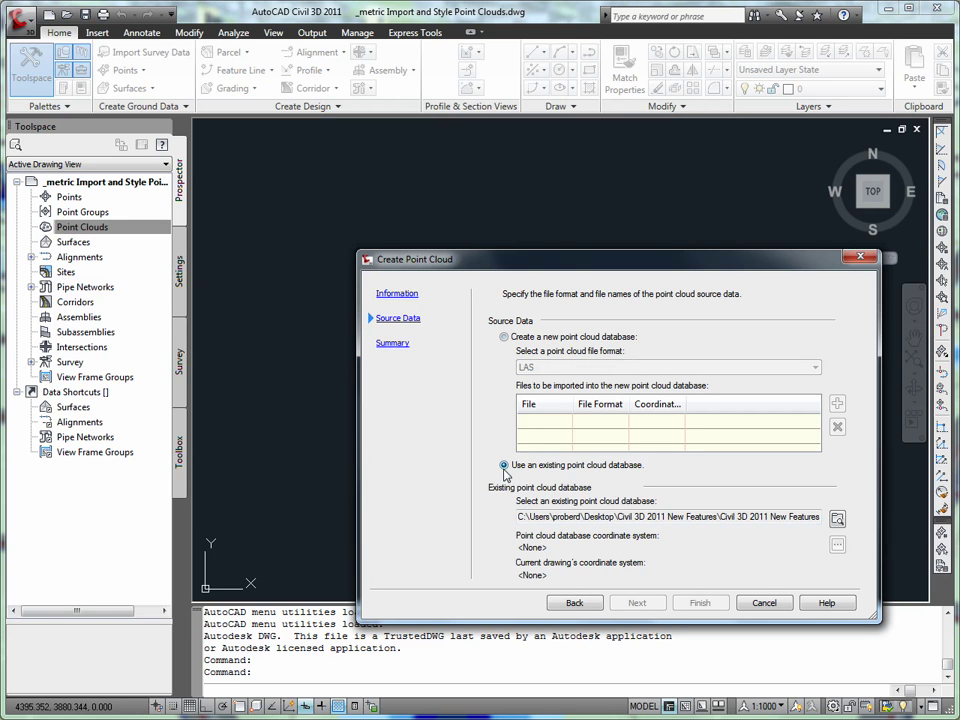
pyautogui.click(837, 519)
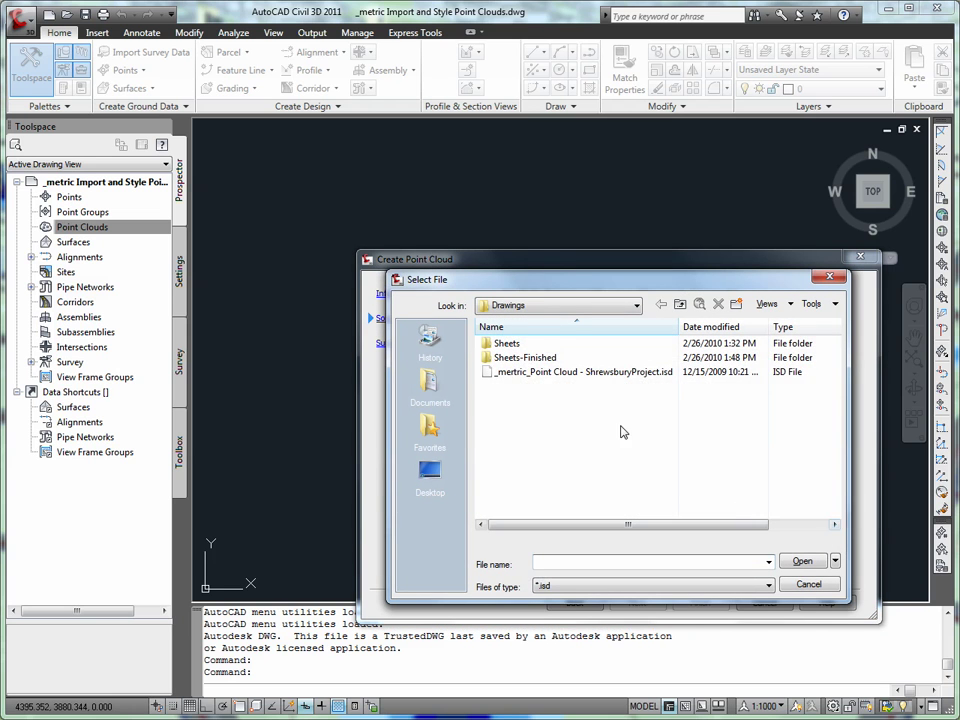
pyautogui.click(595, 371)
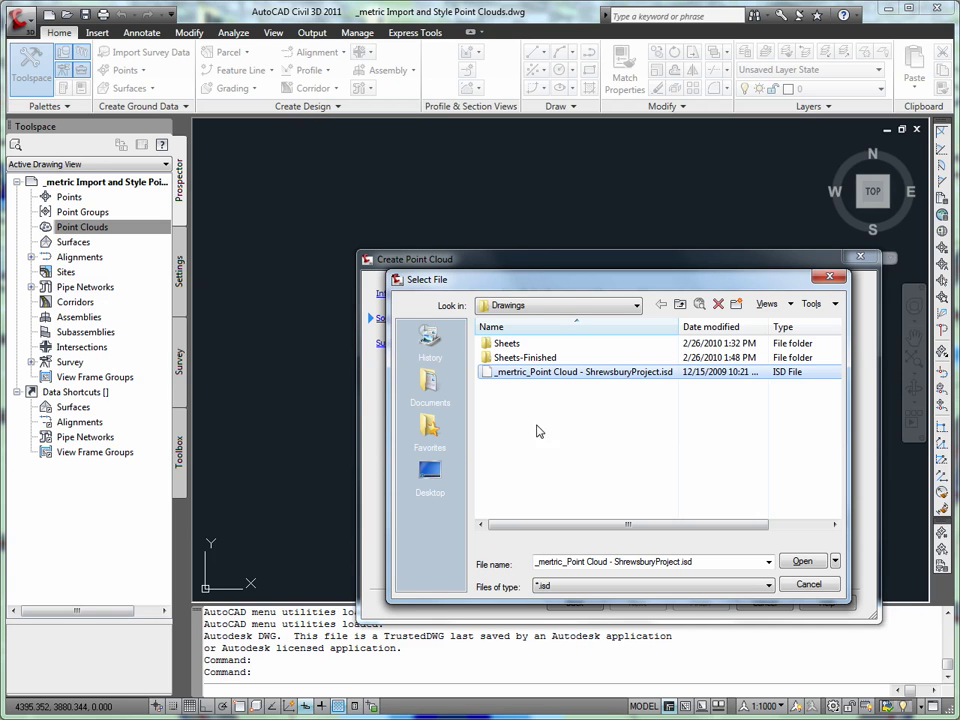
pyautogui.click(437, 397)
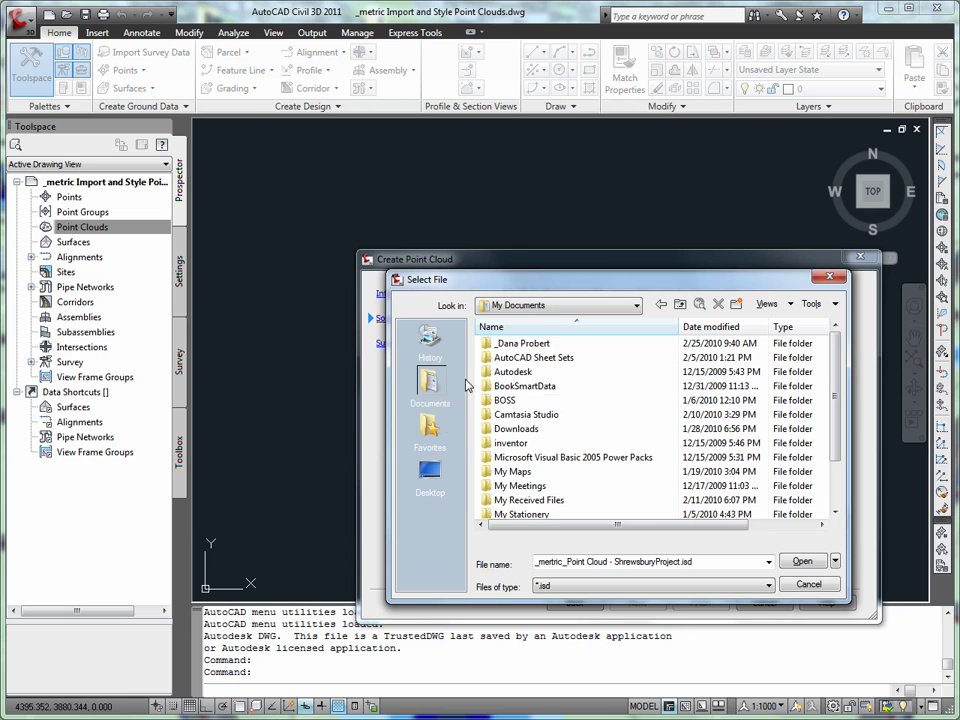
pyautogui.click(432, 471)
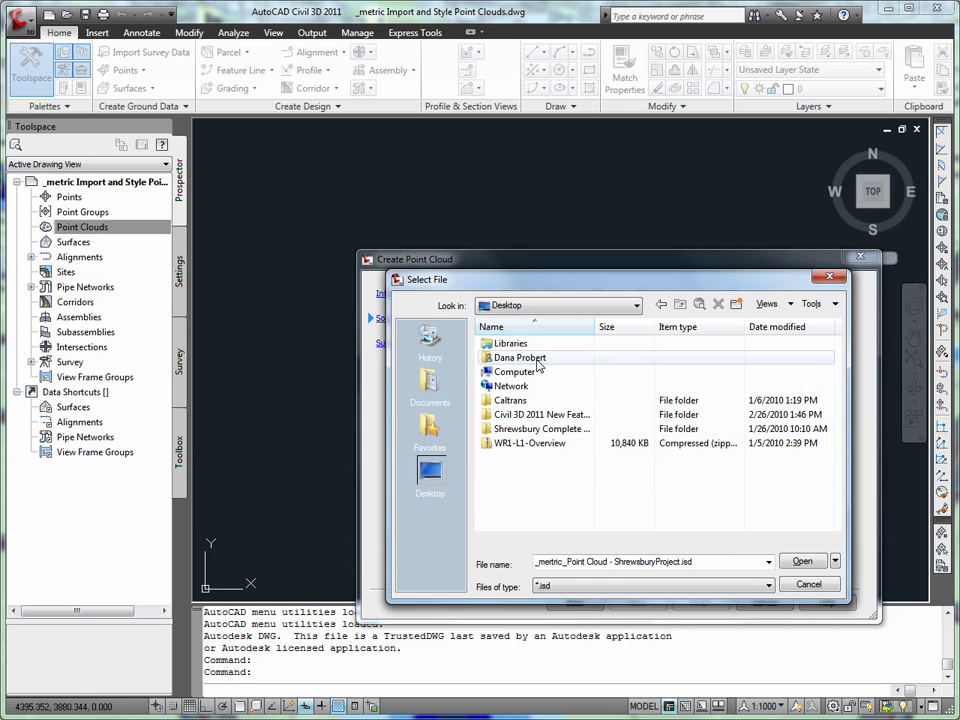
# Pick '_metric Import and Style - Bridge.isd' from Civil 3D 2011 New Features > Data > Survey
pyautogui.doubleClick(574, 414)
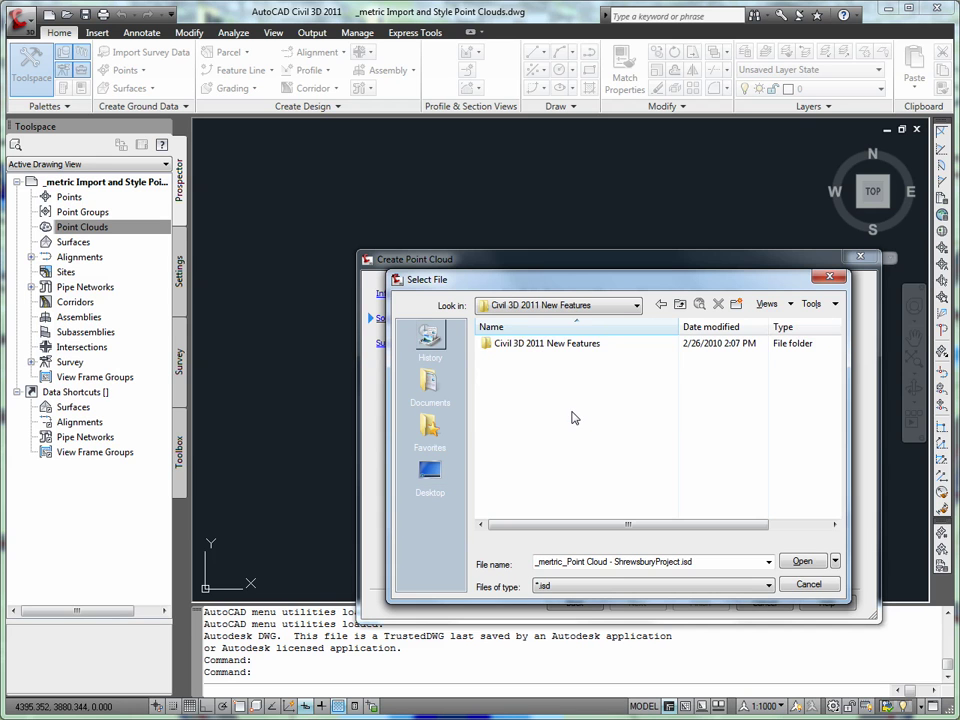
pyautogui.doubleClick(569, 349)
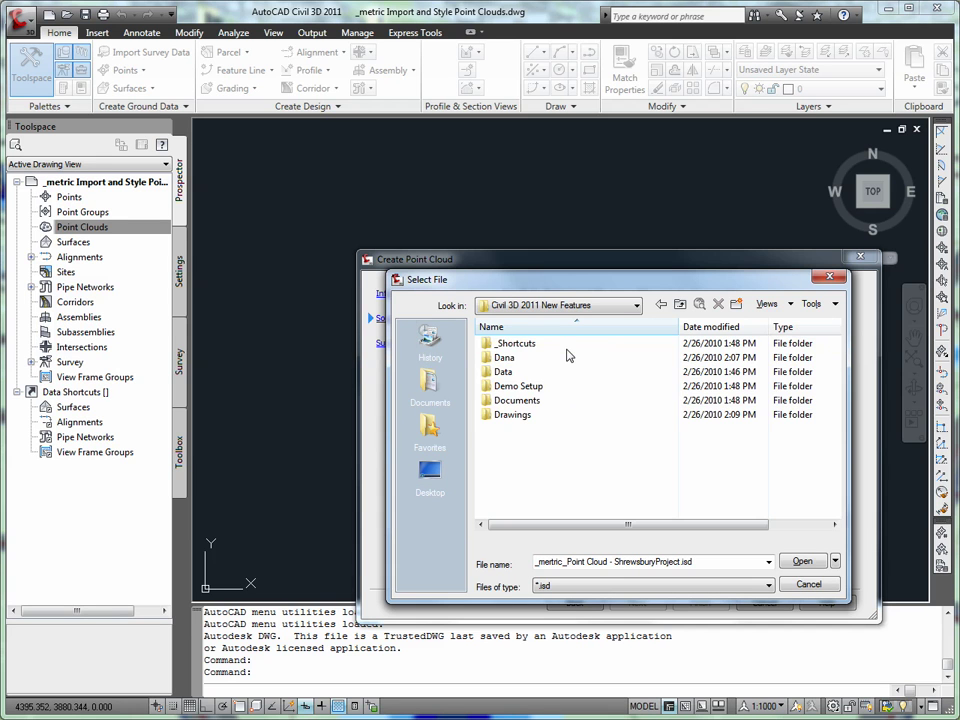
pyautogui.doubleClick(512, 373)
pyautogui.doubleClick(519, 359)
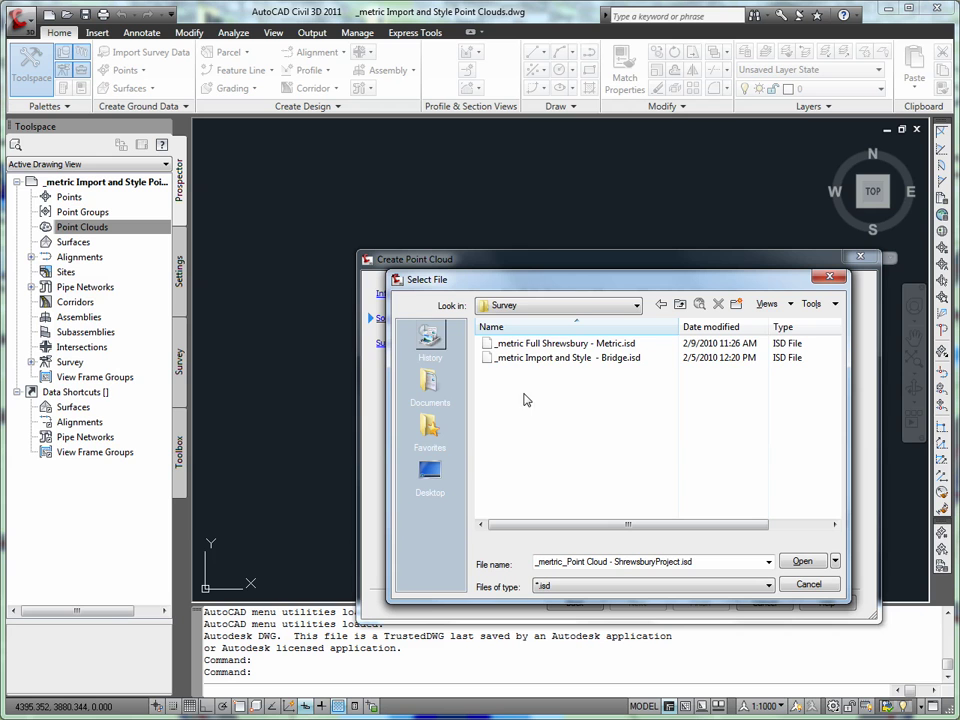
pyautogui.click(553, 360)
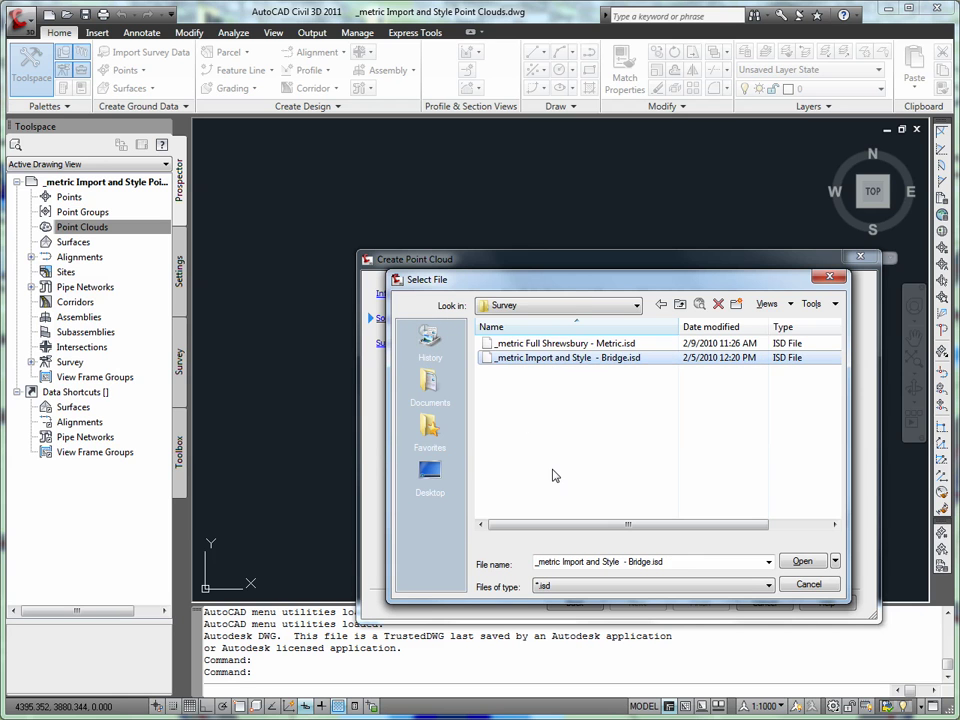
pyautogui.click(803, 561)
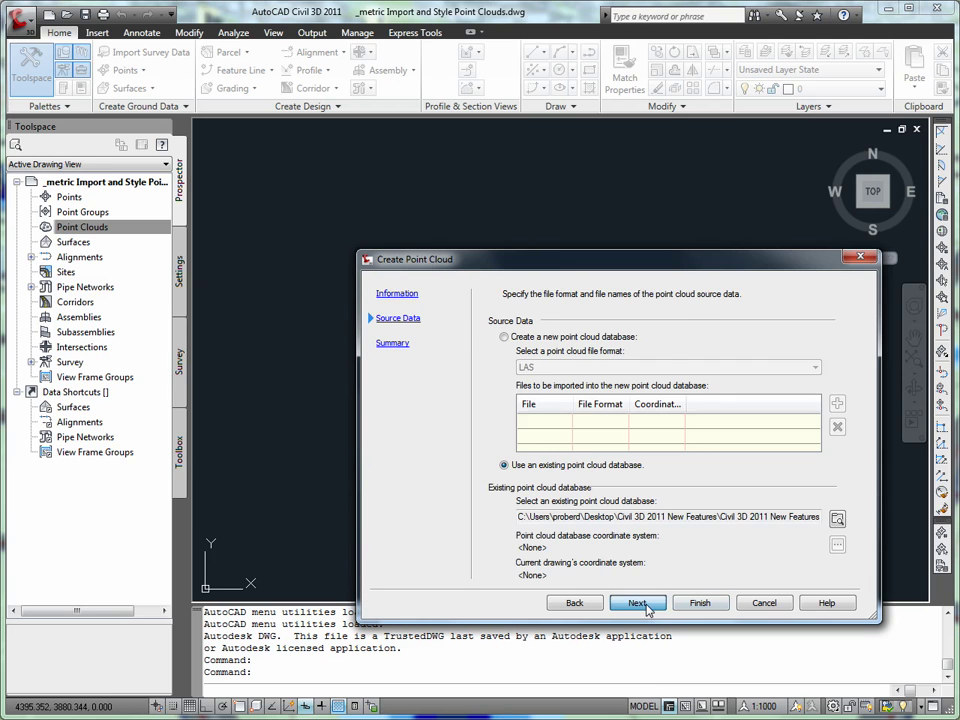
# Finish creating Bridge Scan, zoom to its extents, and select the point cloud
pyautogui.click(638, 603)
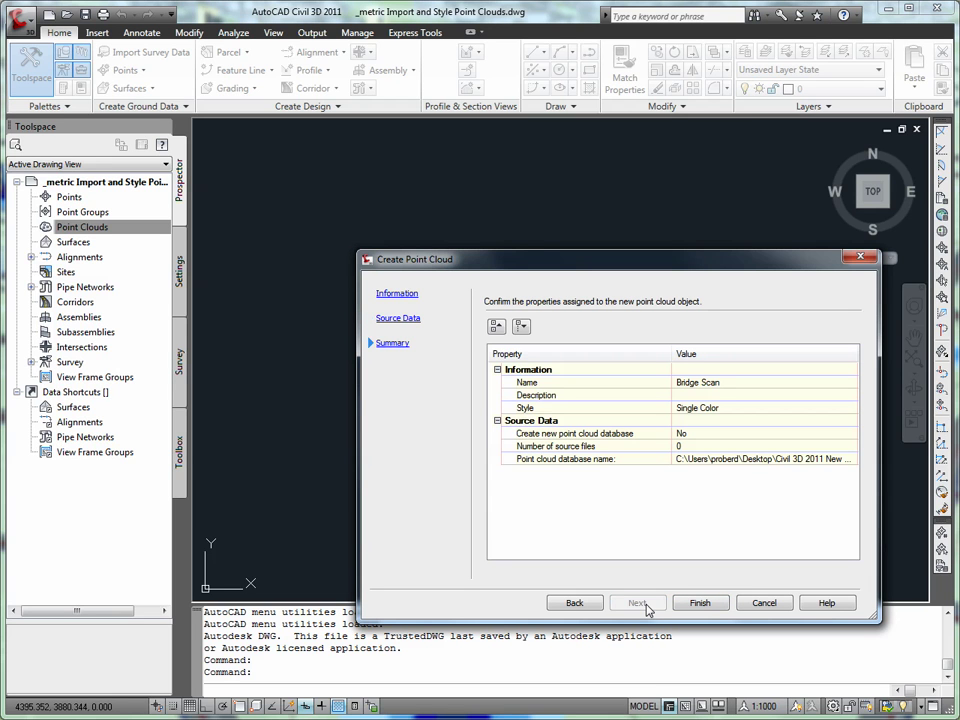
pyautogui.click(700, 603)
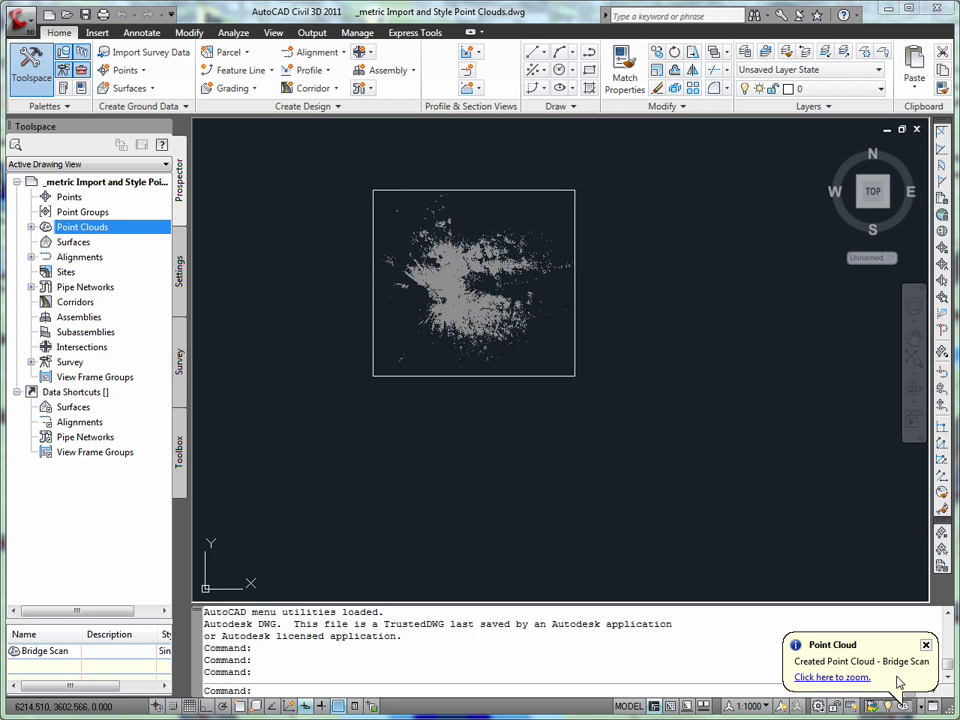
pyautogui.click(861, 686)
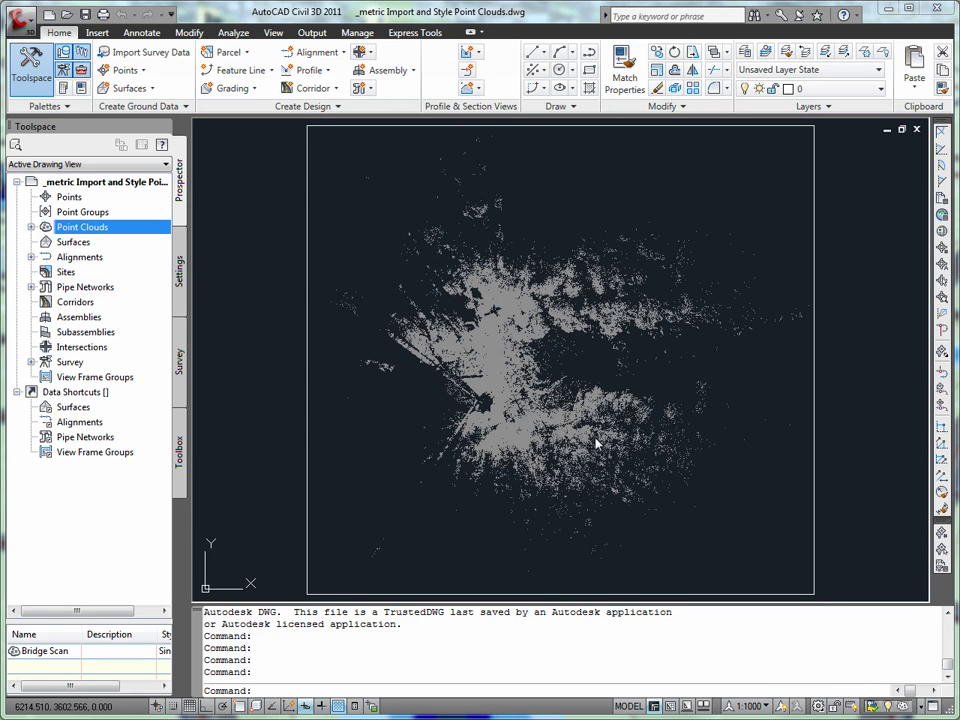
pyautogui.press('Return')
pyautogui.click(498, 342)
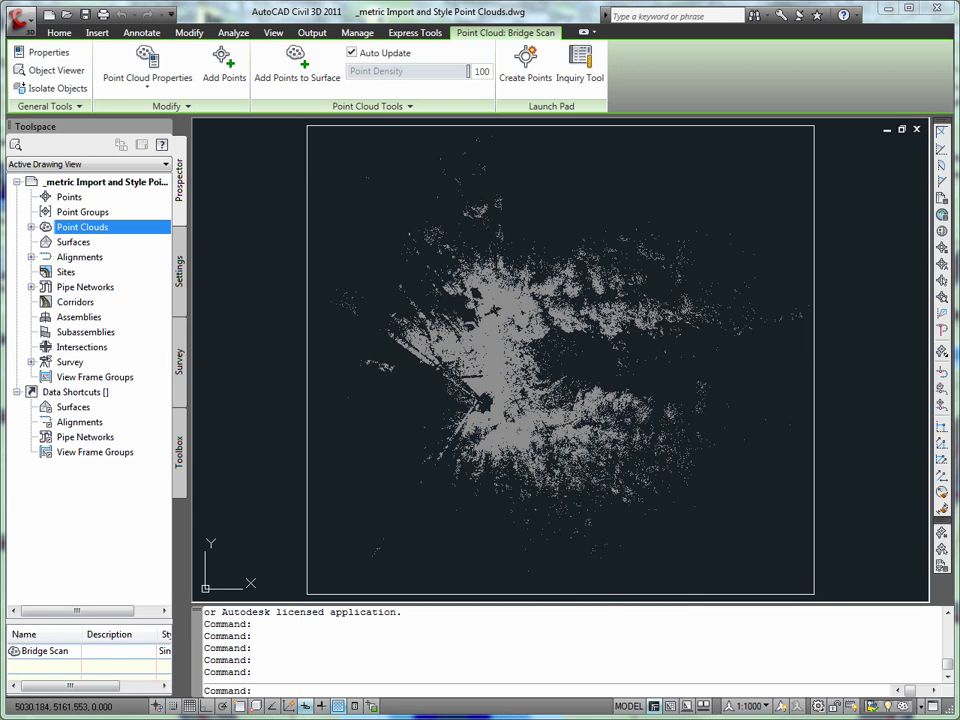
# In Bridge Scan's properties, change the point cloud style to Elevation Ranges
pyautogui.rightClick(498, 343)
pyautogui.click(575, 493)
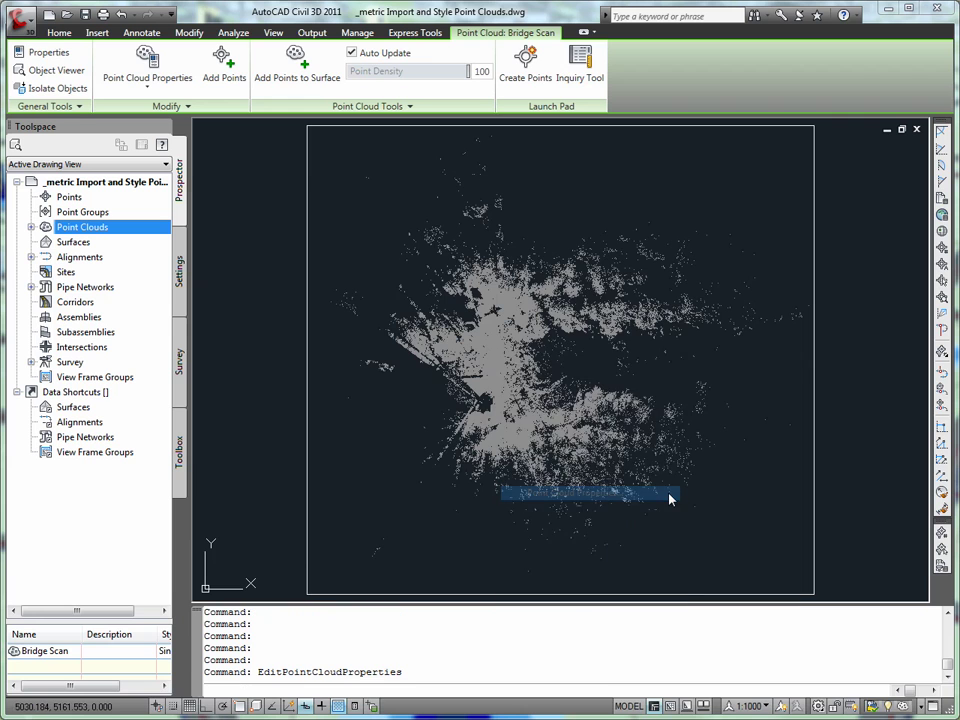
pyautogui.click(402, 367)
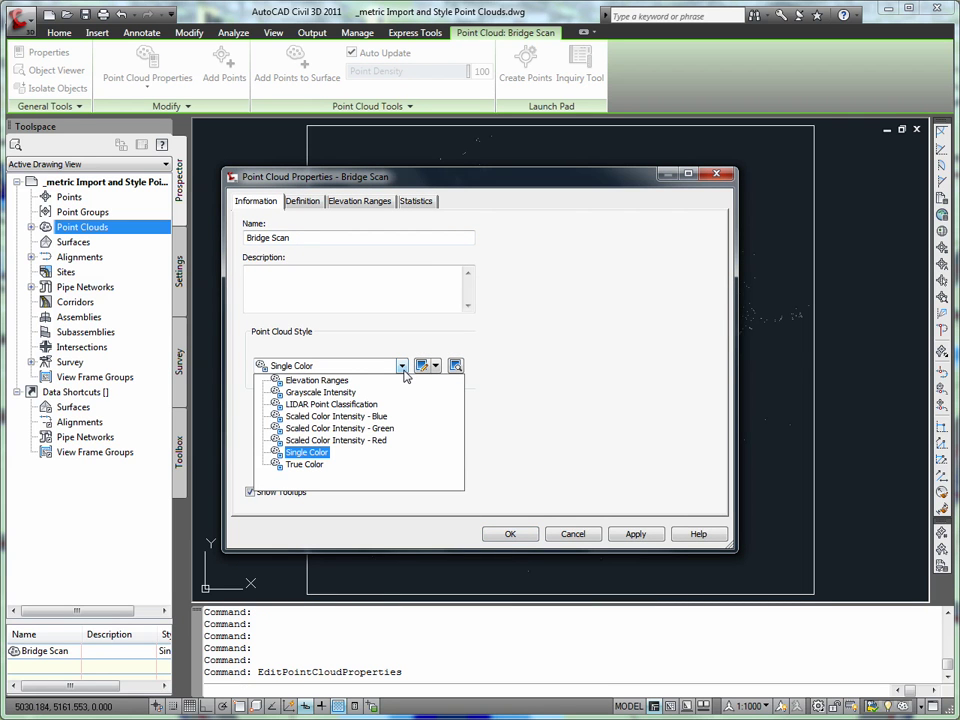
pyautogui.click(352, 381)
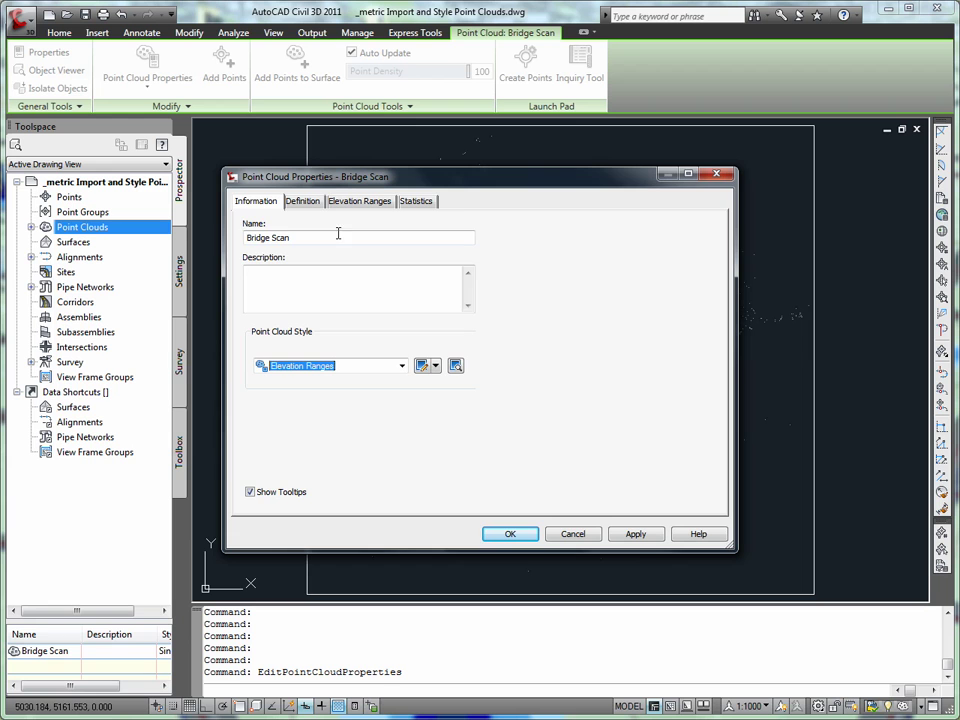
# Set the number of elevation ranges to 2 and update the range details
pyautogui.click(356, 201)
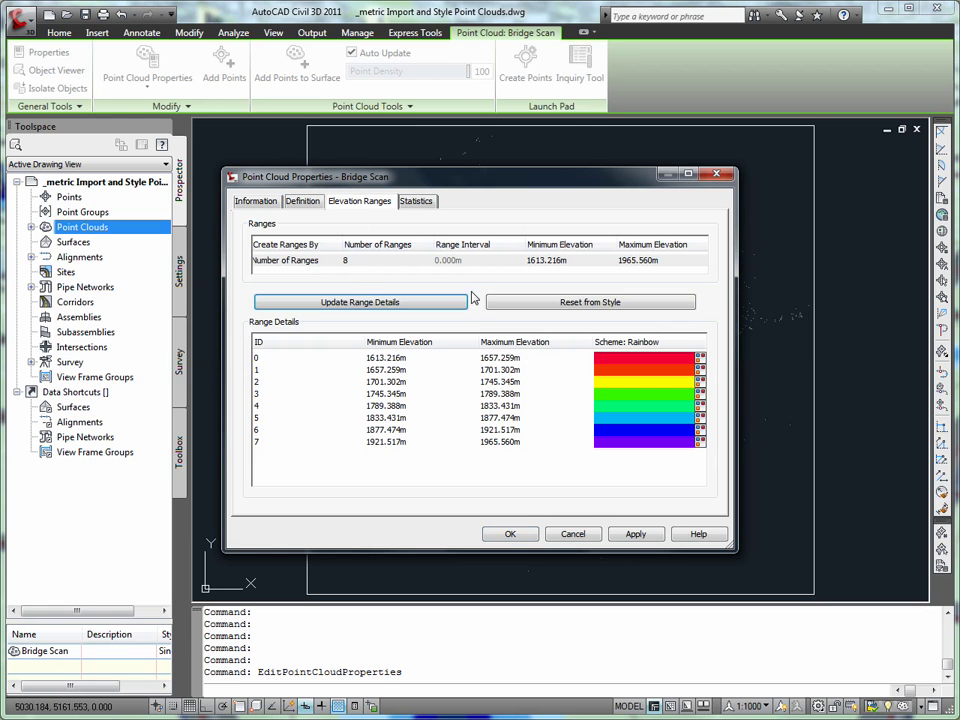
pyautogui.click(381, 264)
pyautogui.click(380, 263)
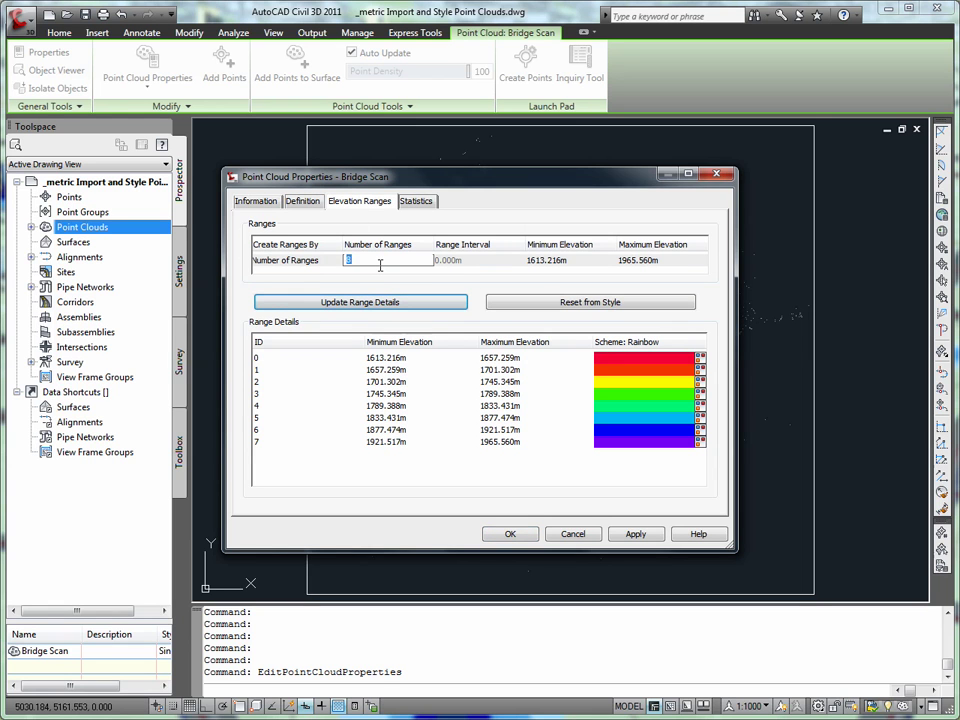
pyautogui.write('2')
pyautogui.click(372, 306)
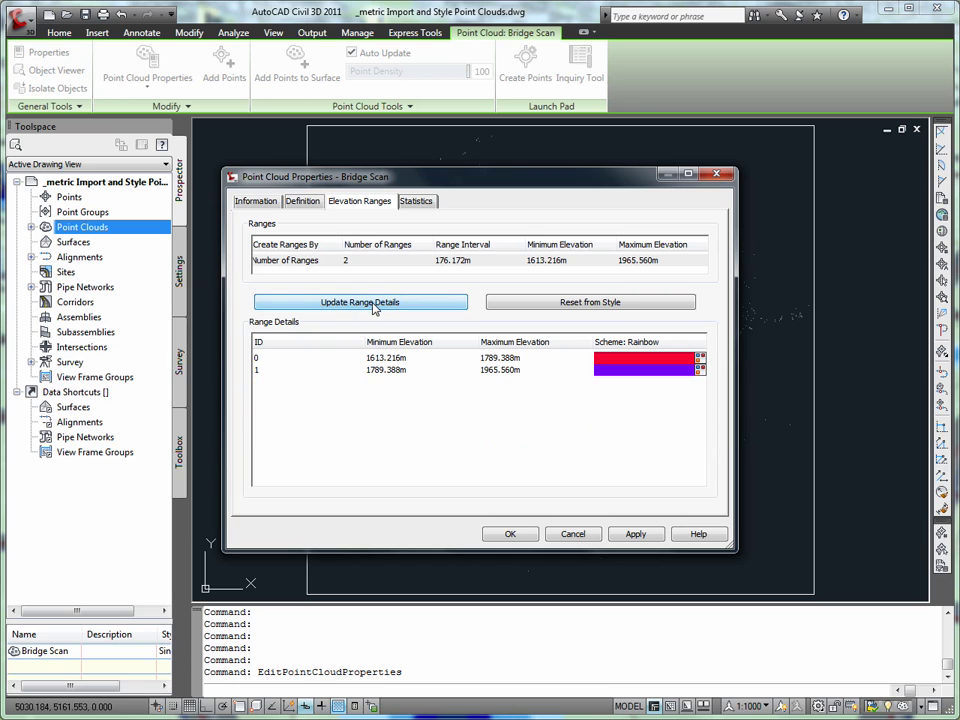
# Set range 0's maximum and range 1's minimum to 1690, then apply with OK
pyautogui.click(525, 362)
pyautogui.click(525, 362)
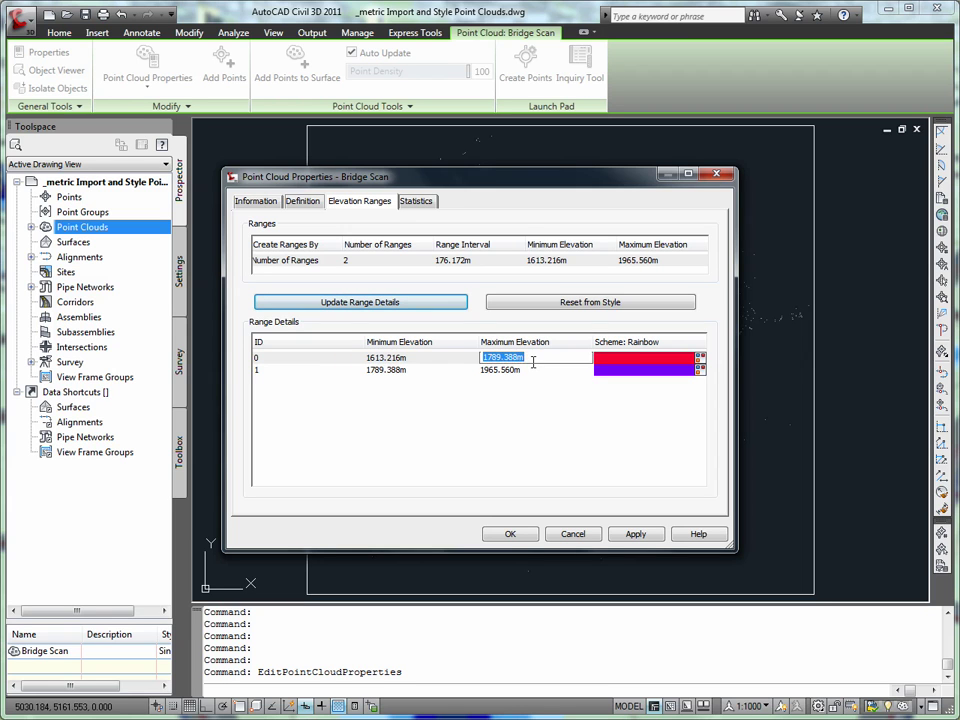
pyautogui.write('1690')
pyautogui.click(426, 370)
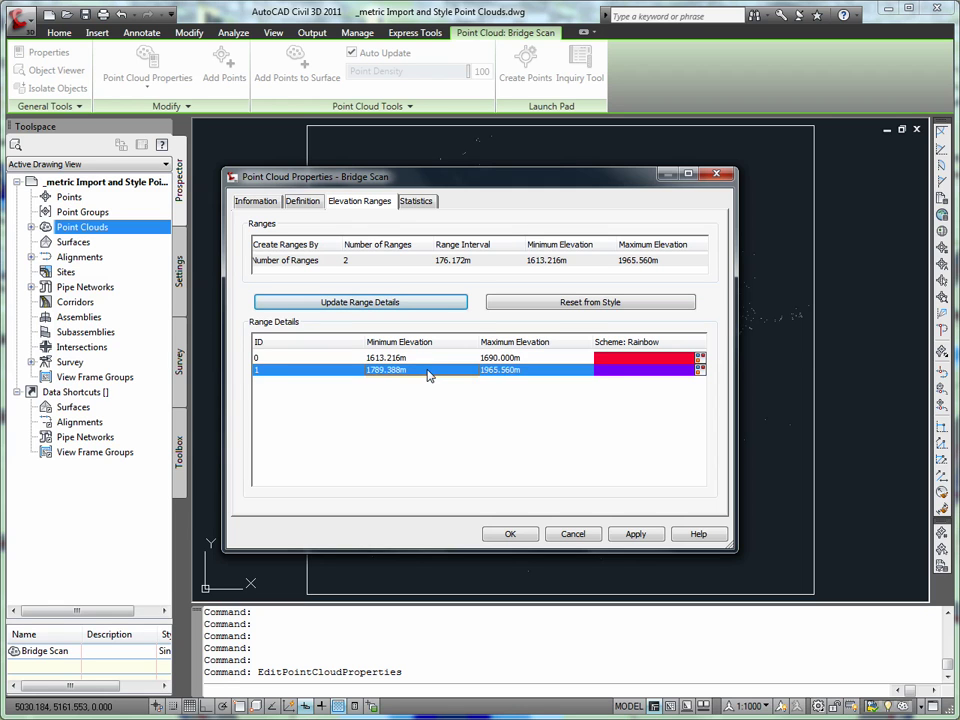
pyautogui.click(426, 370)
pyautogui.write('1690')
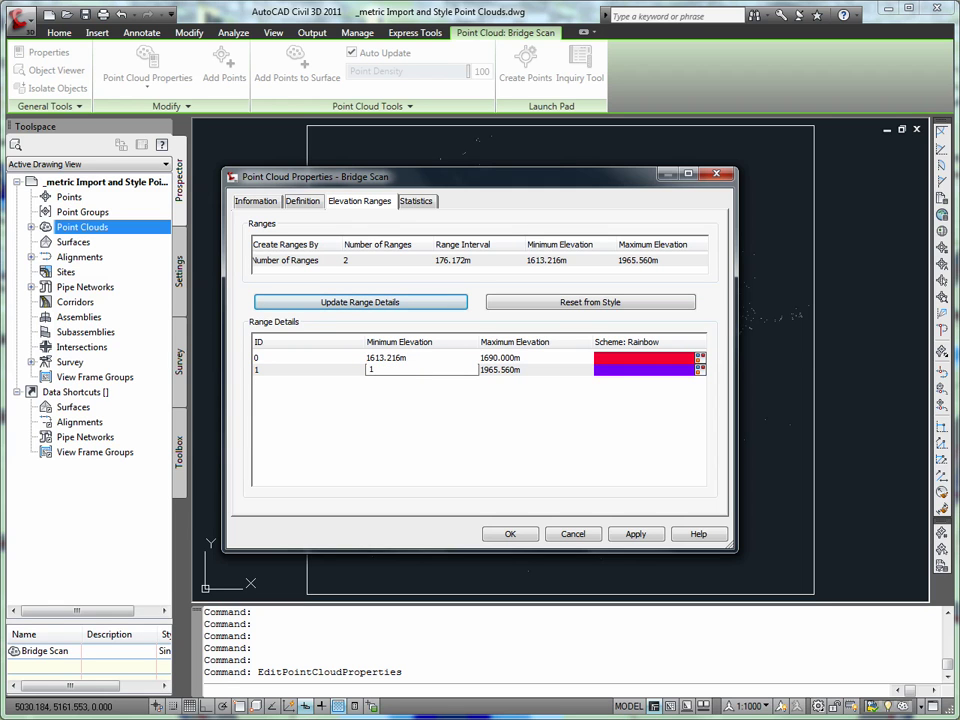
pyautogui.click(410, 409)
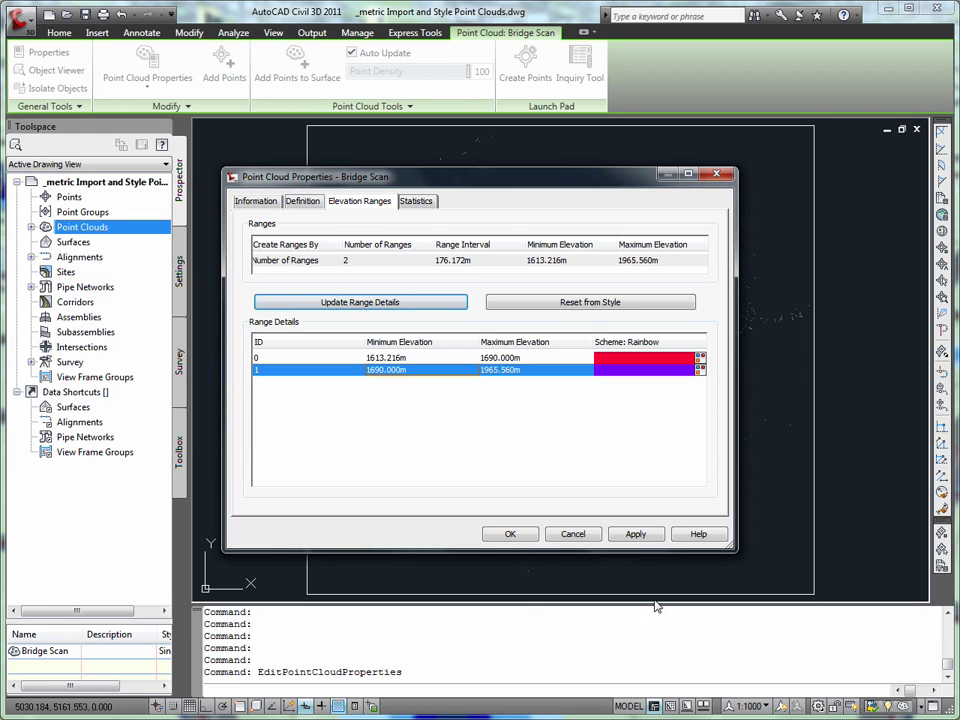
pyautogui.click(510, 536)
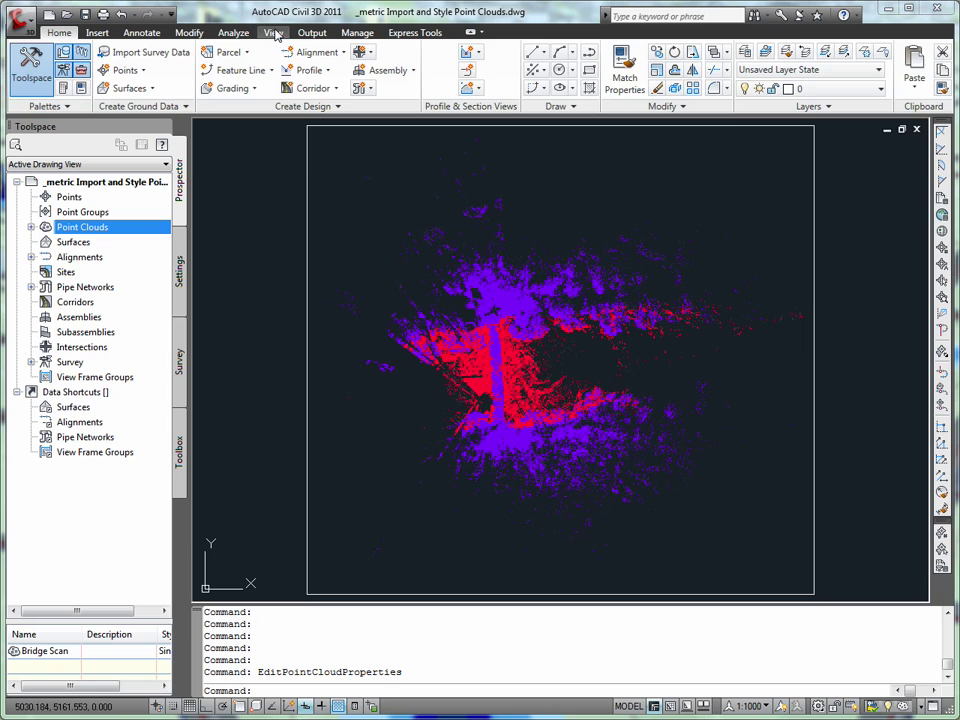
# View the point cloud from SE Isometric and zoom in closer
pyautogui.click(273, 33)
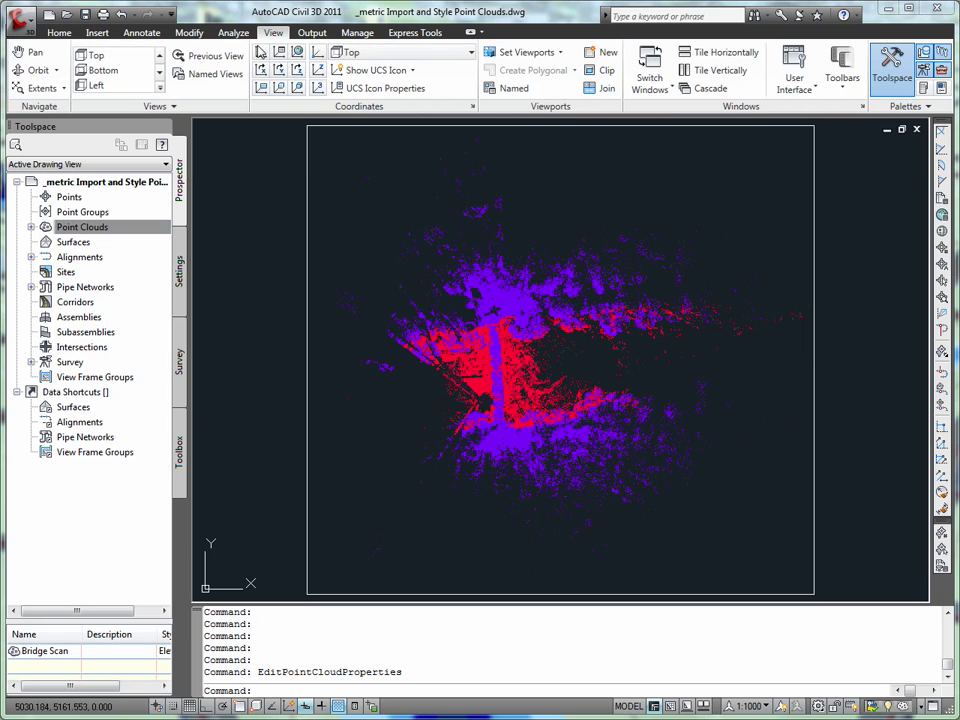
pyautogui.click(159, 76)
pyautogui.click(159, 76)
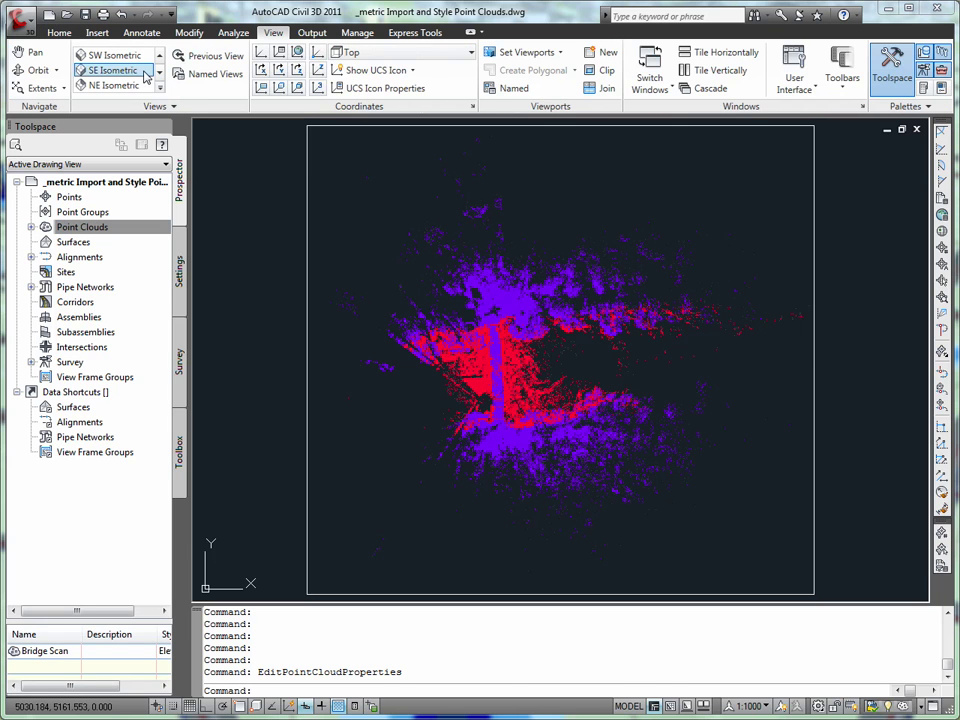
pyautogui.click(143, 71)
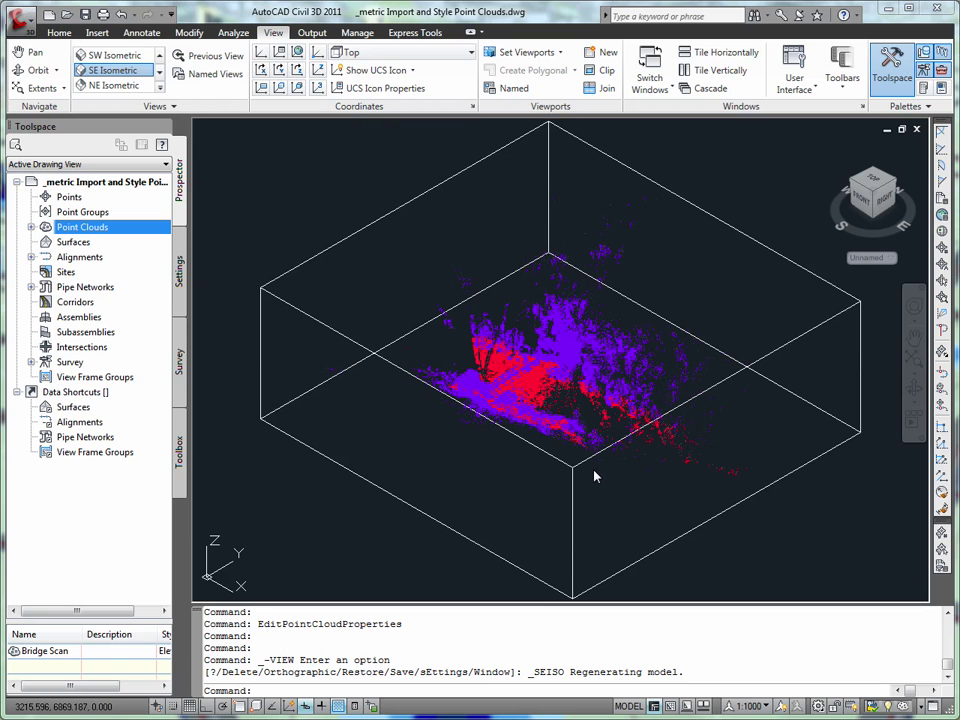
pyautogui.scroll(4, 540, 405)
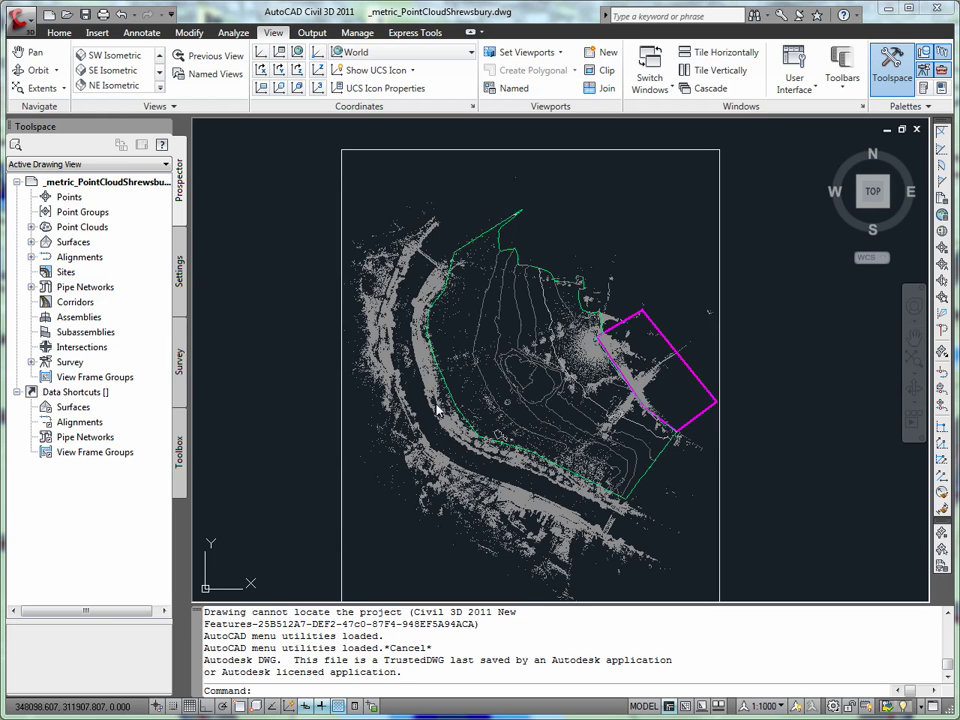
# Launch Add Points to Surface for the Shrewsbury point cloud, targeting Project Surface
pyautogui.click(31, 227)
pyautogui.rightClick(105, 245)
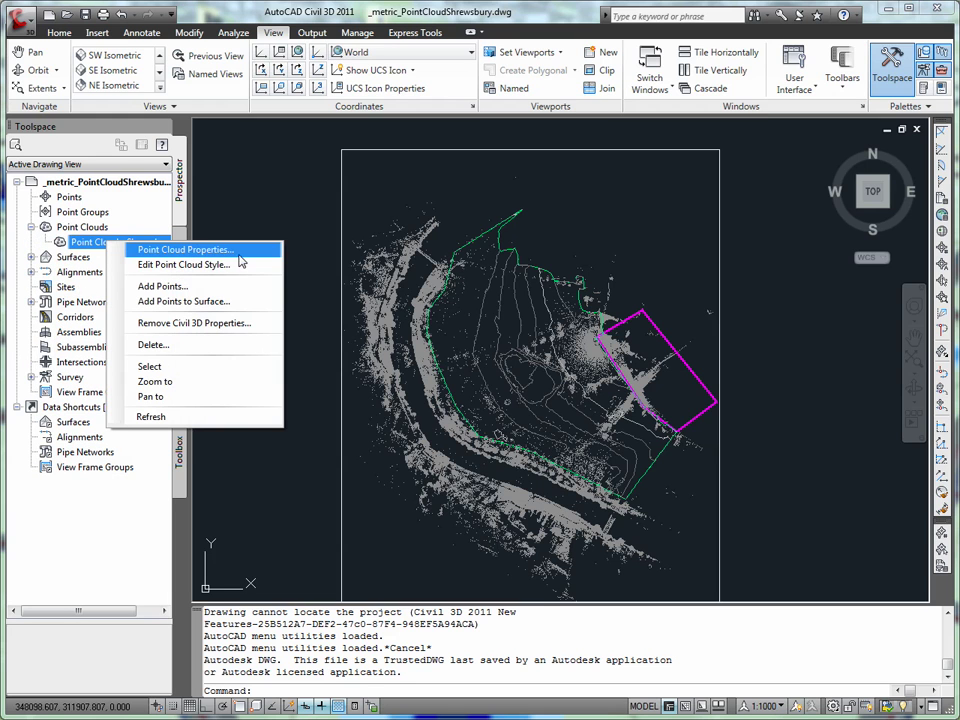
pyautogui.click(272, 302)
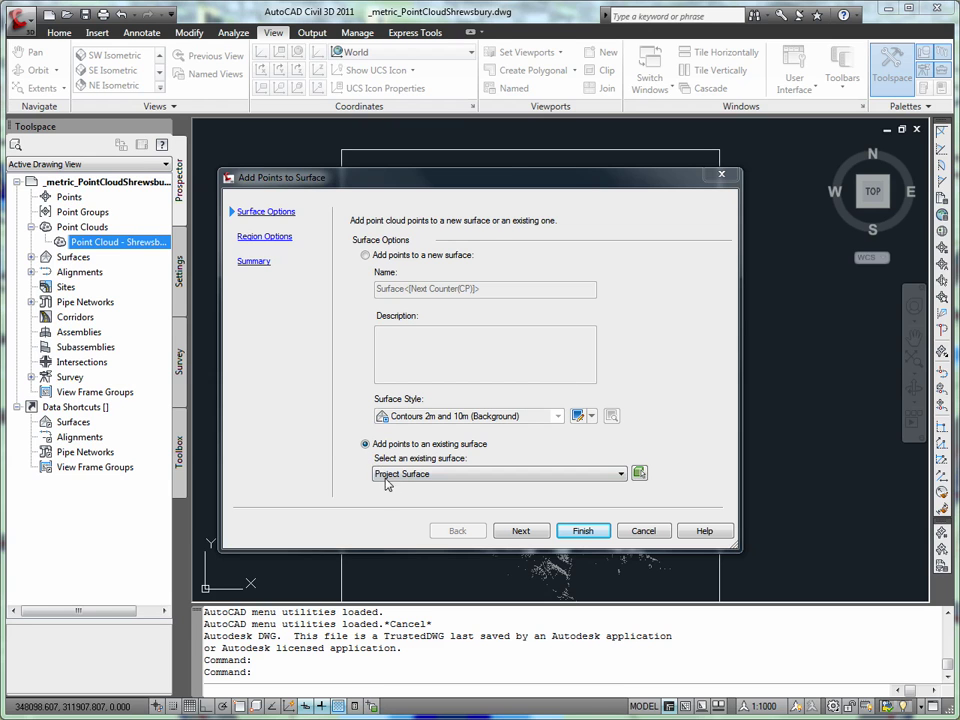
# On Region Options, choose the Object region and cancel the mid-ordinate distance pick
pyautogui.click(518, 531)
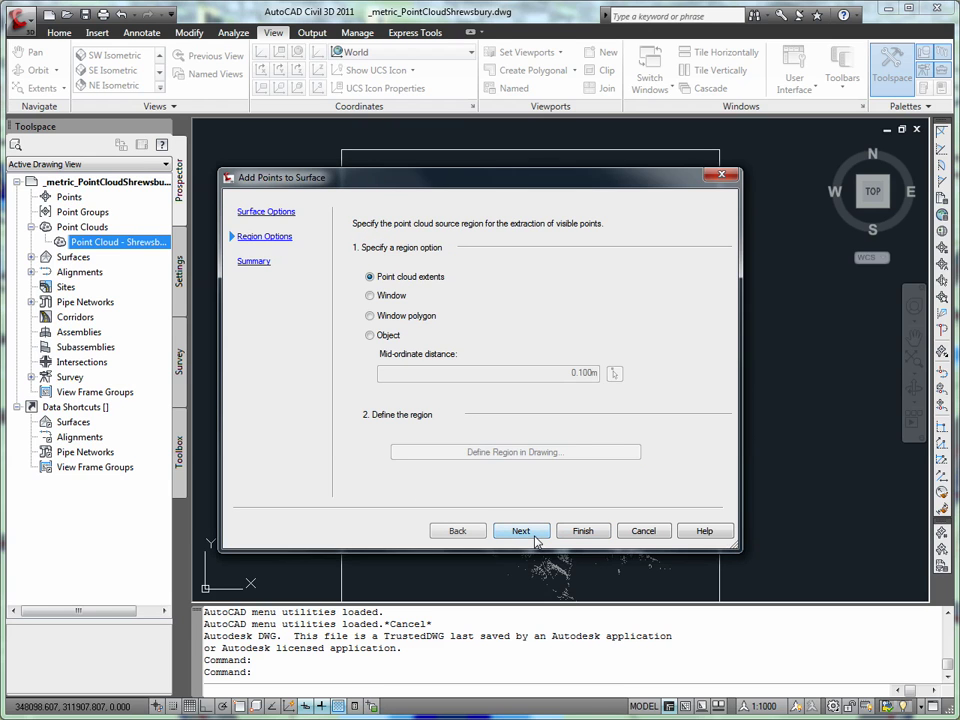
pyautogui.click(370, 336)
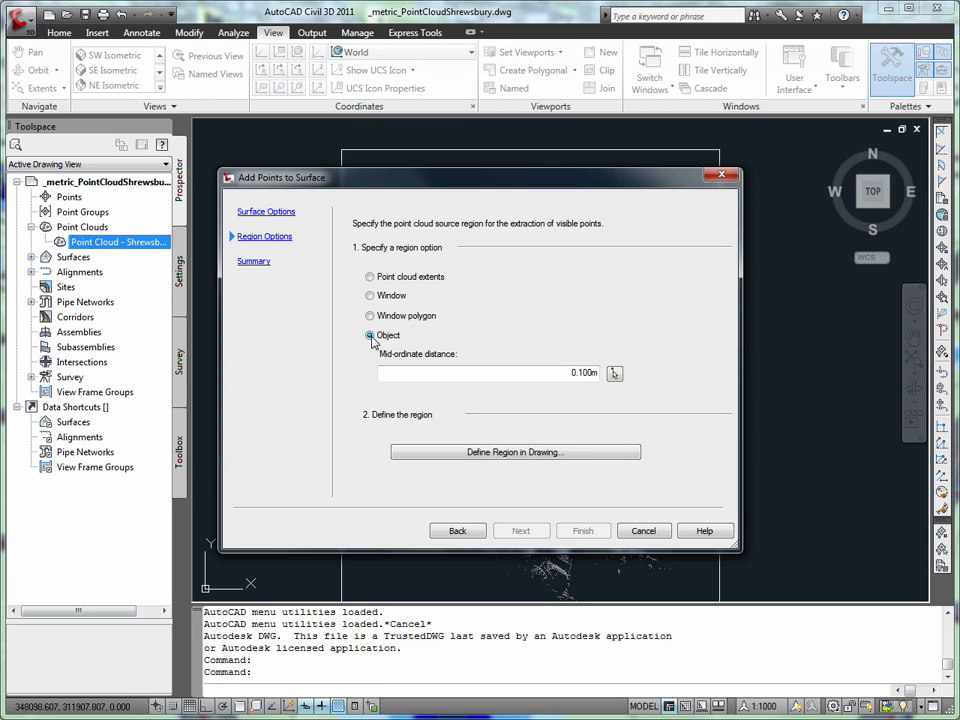
pyautogui.click(614, 373)
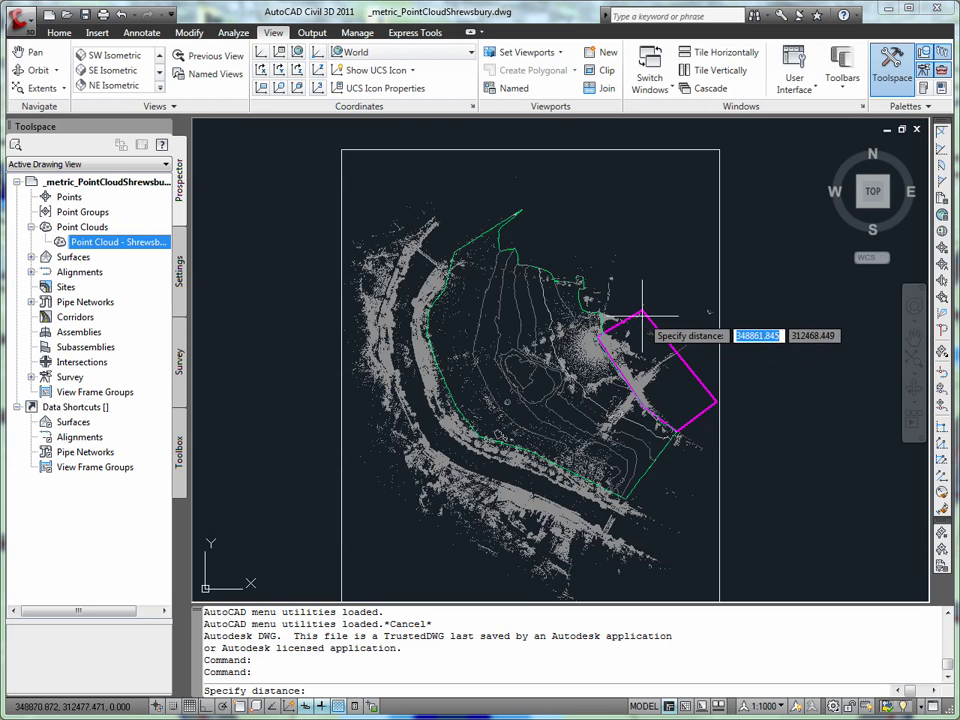
pyautogui.press('Escape')
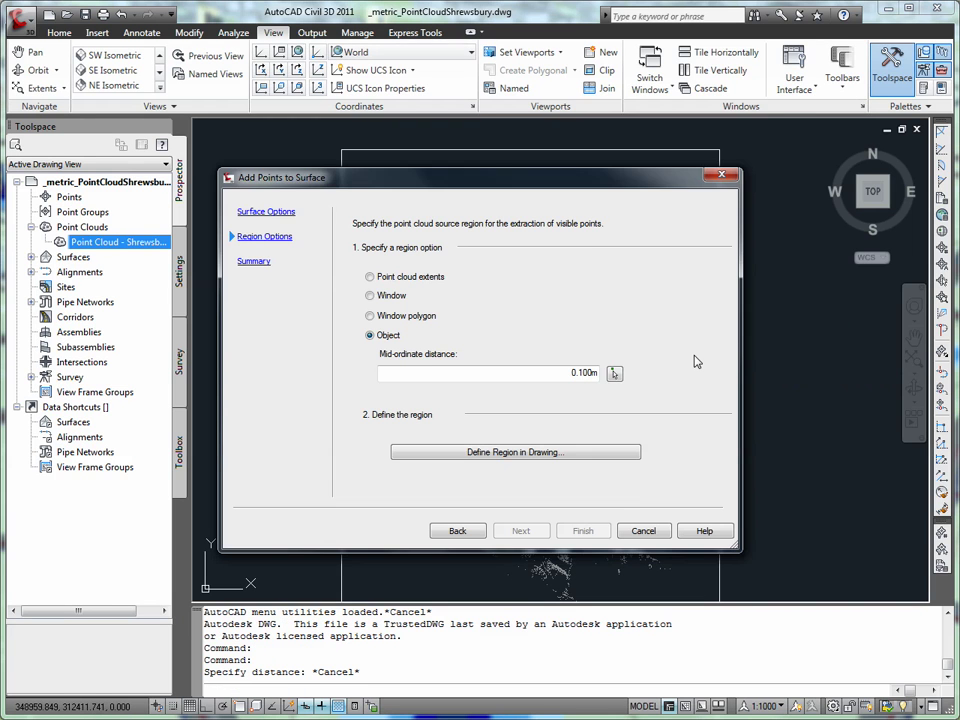